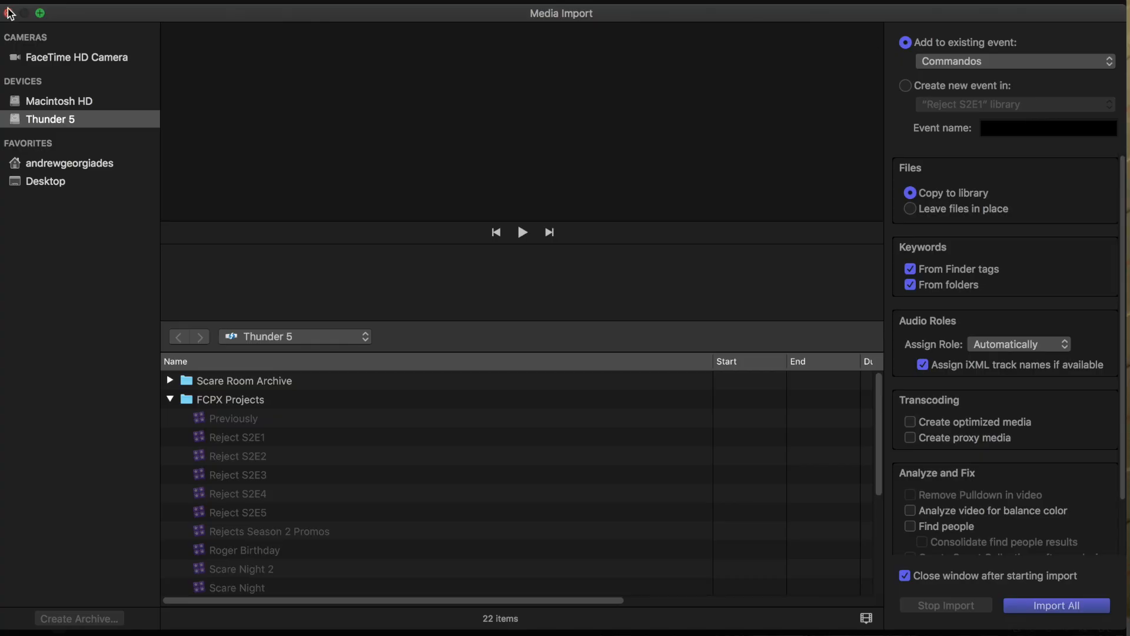
Leave the media import and inspect the metadata of the five Rejects S2E1 HeadCam clips, 01 to 05, including camera angle and name.
click(9, 12)
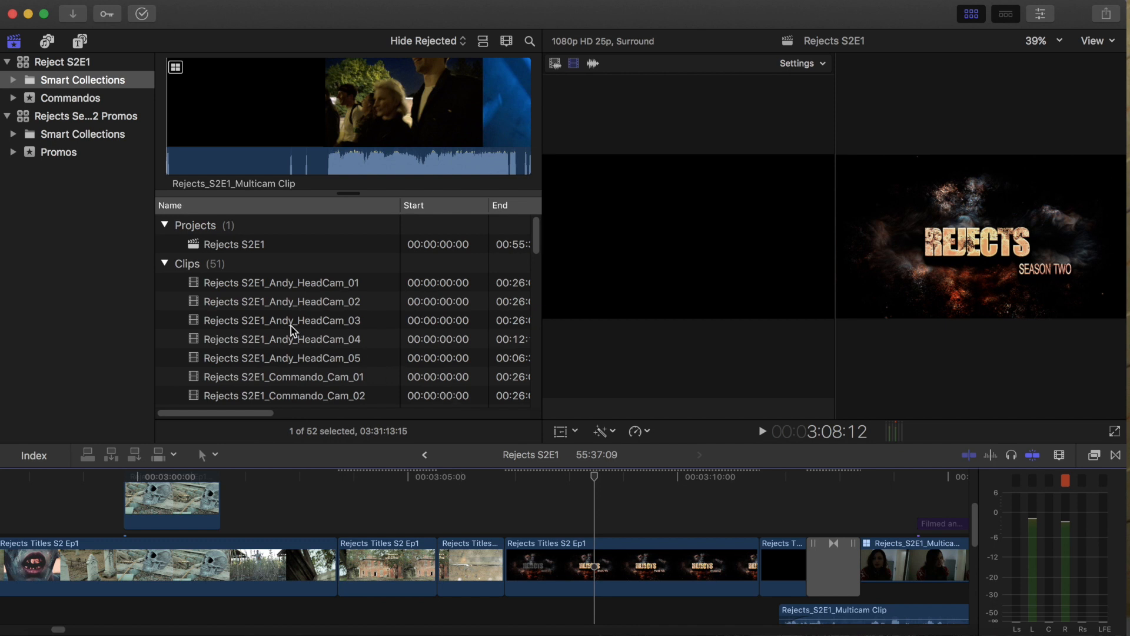
scroll(277, 318, down, 2)
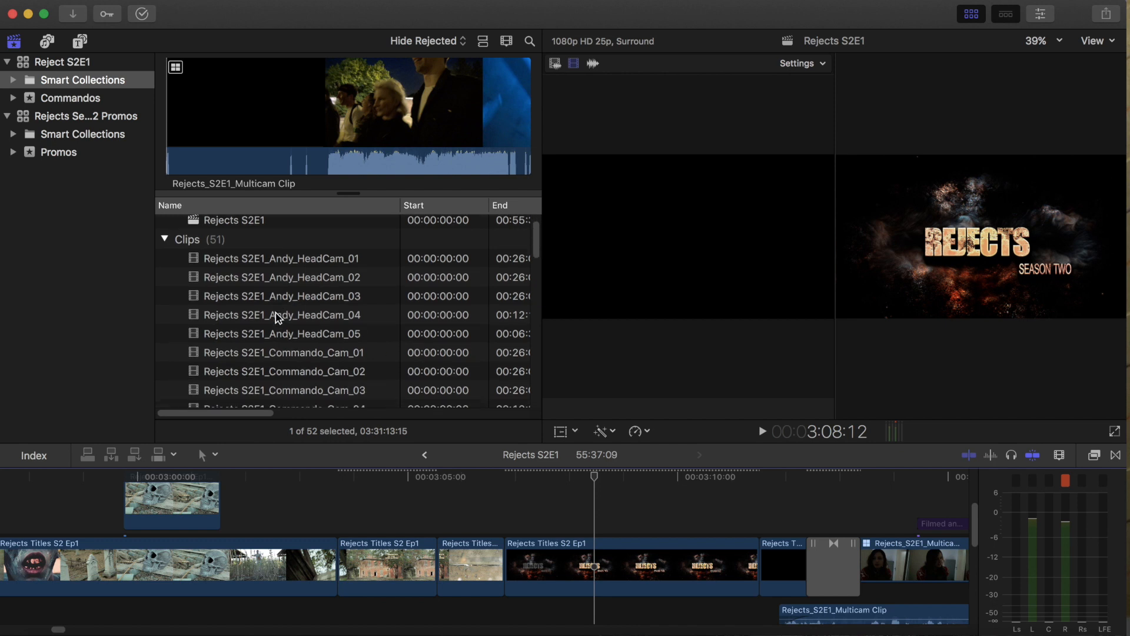
scroll(278, 319, down, 1)
scroll(278, 318, up, 1)
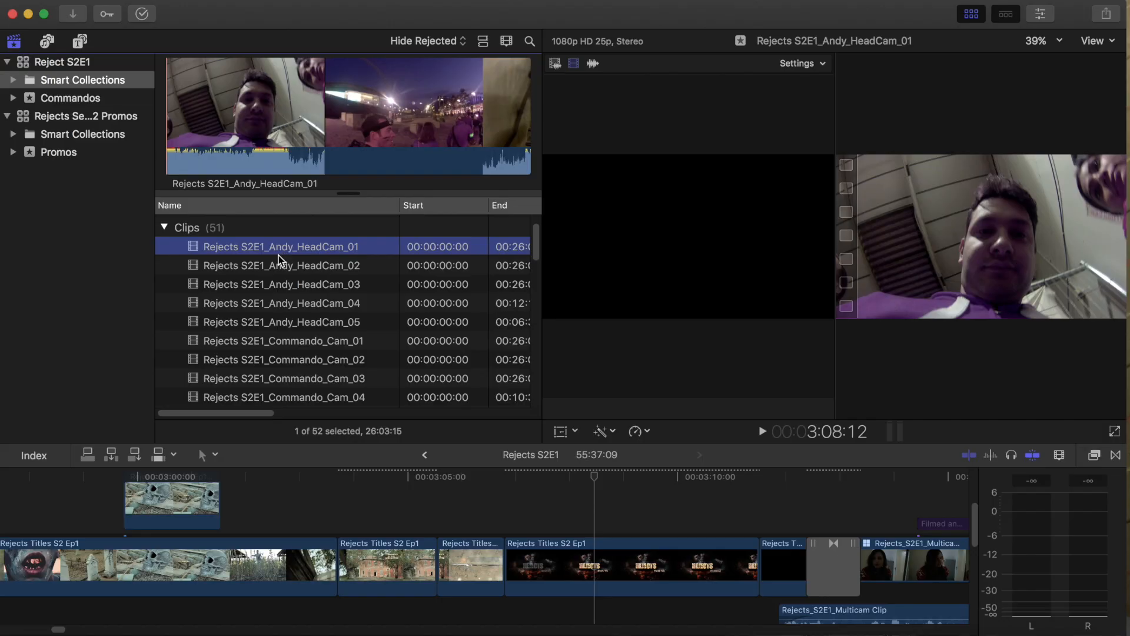
shift+click(267, 322)
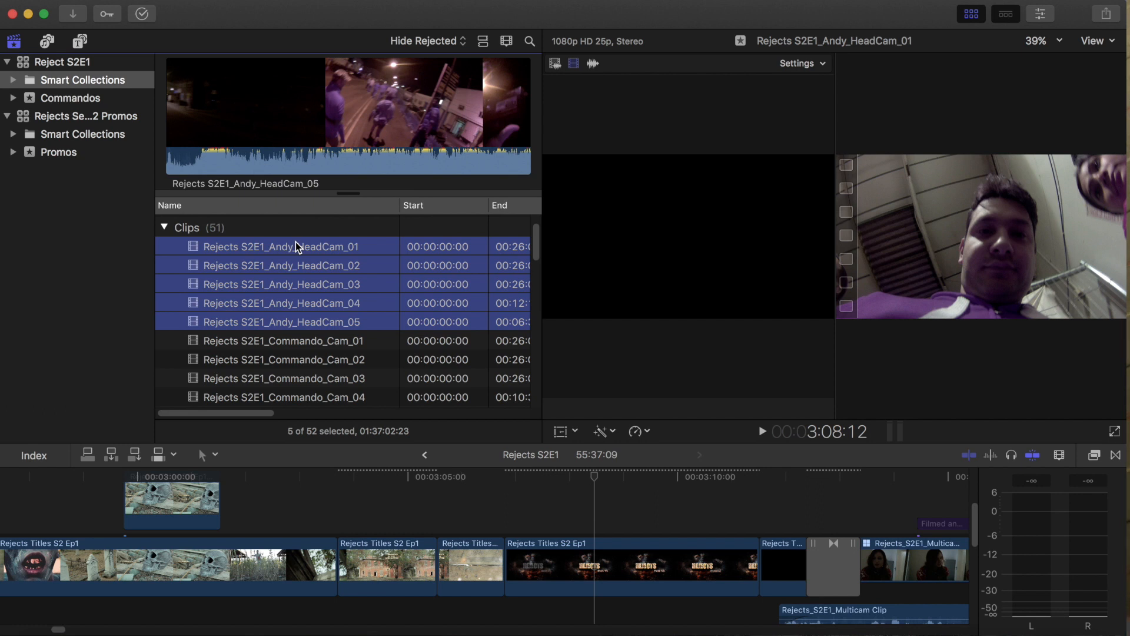
click(1041, 14)
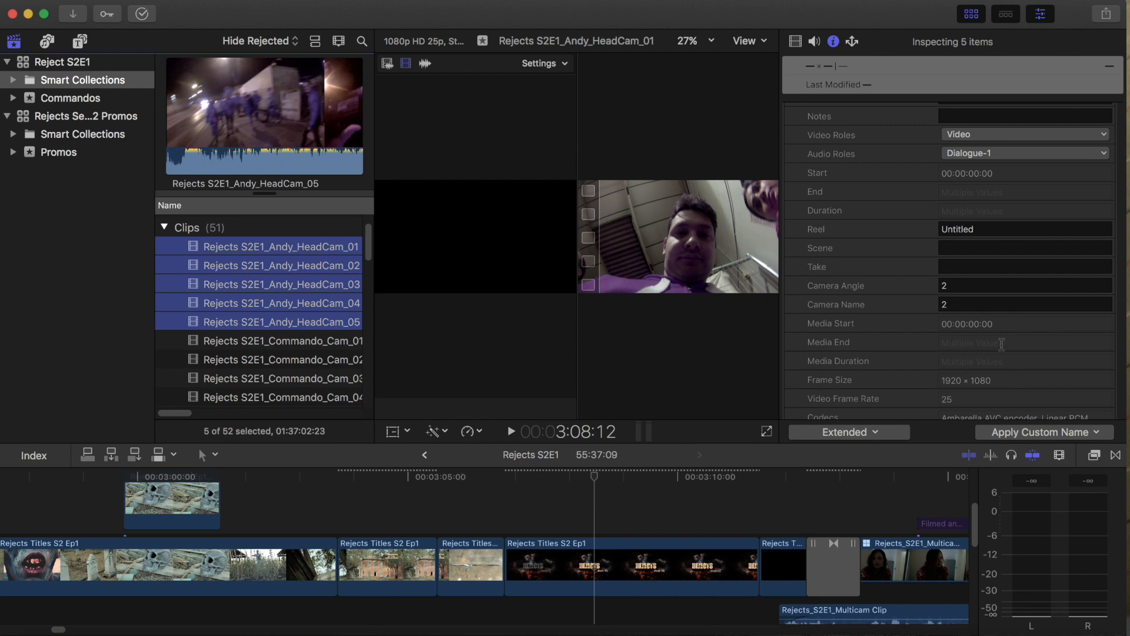
scroll(1004, 351, down, 5)
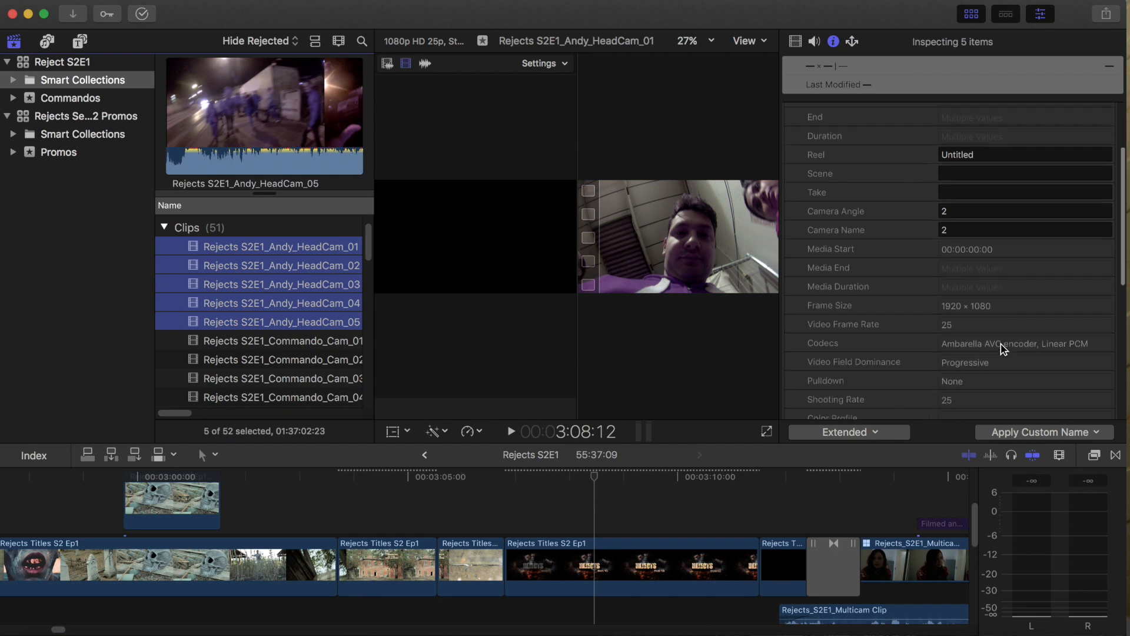
Try replacing the SB4 prefix with Rejects in the format of the Scare Night naming preset.
click(1097, 434)
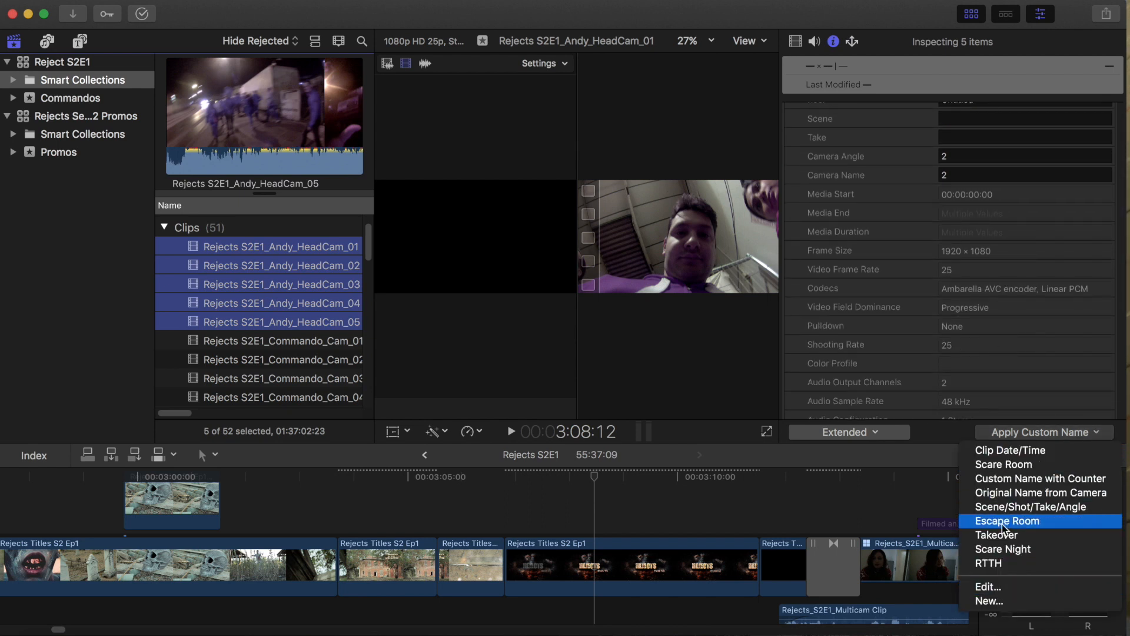
click(1007, 588)
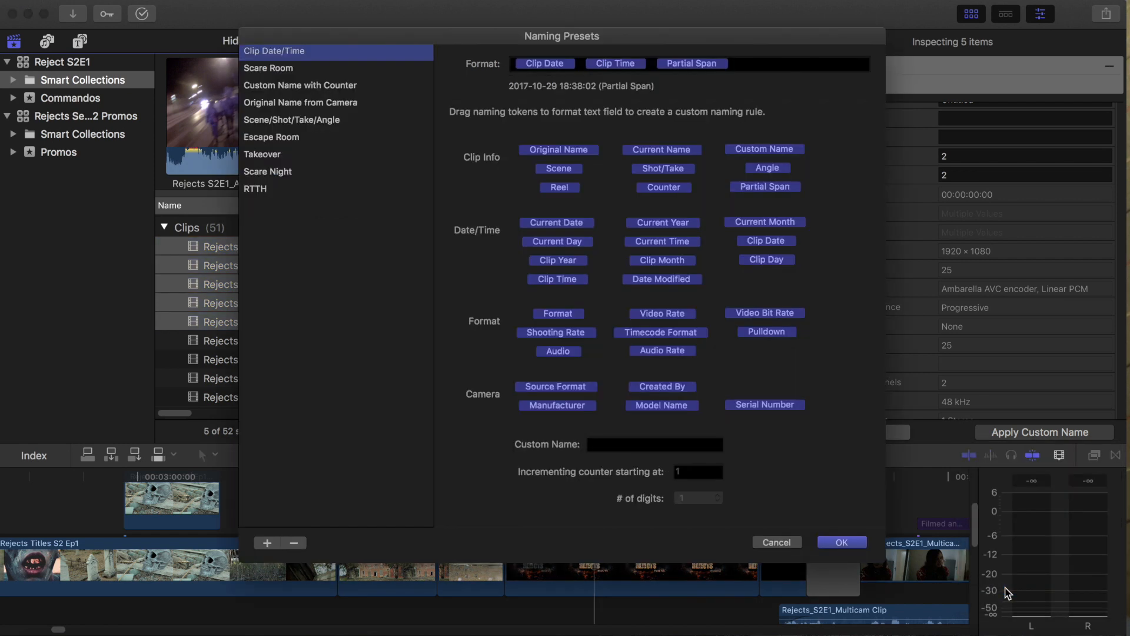
click(266, 174)
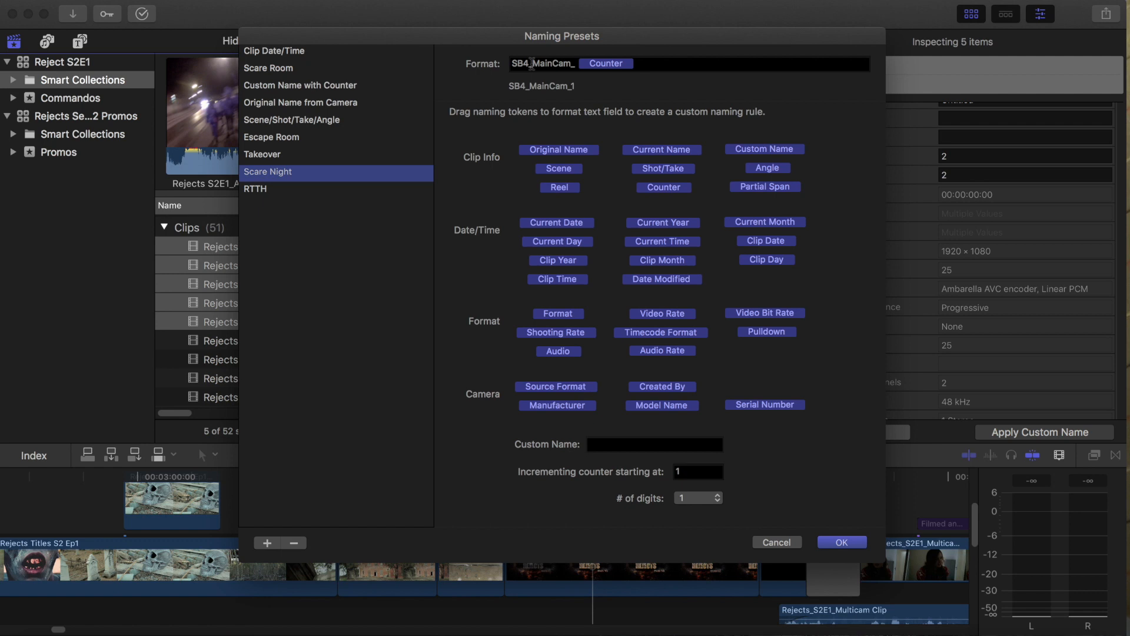
drag(529, 63, 504, 63)
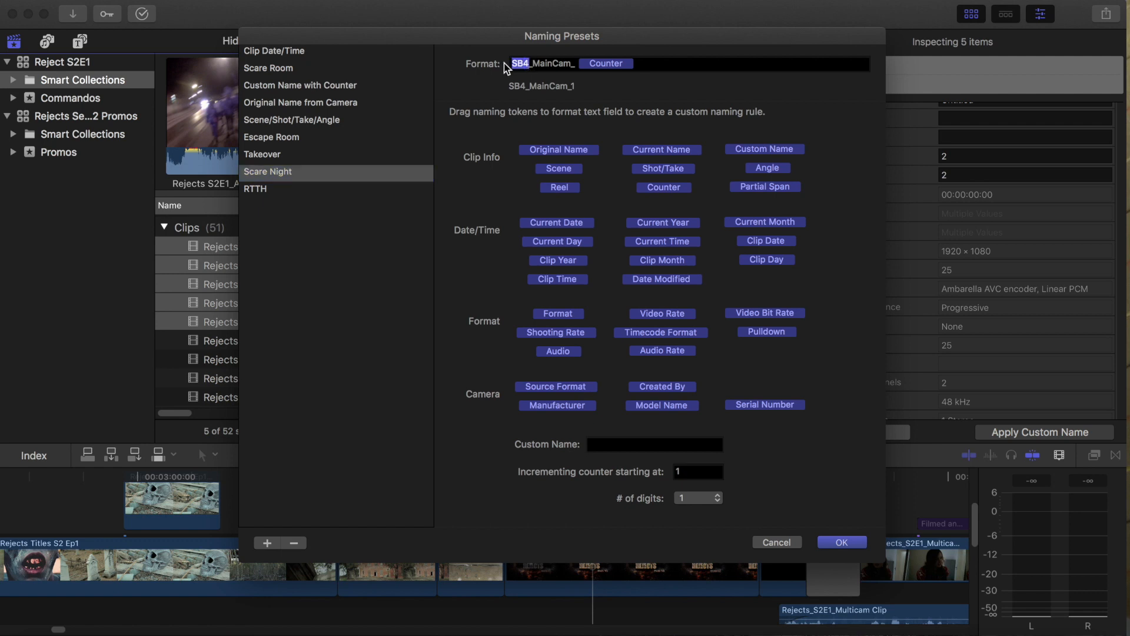
text(Rejects)
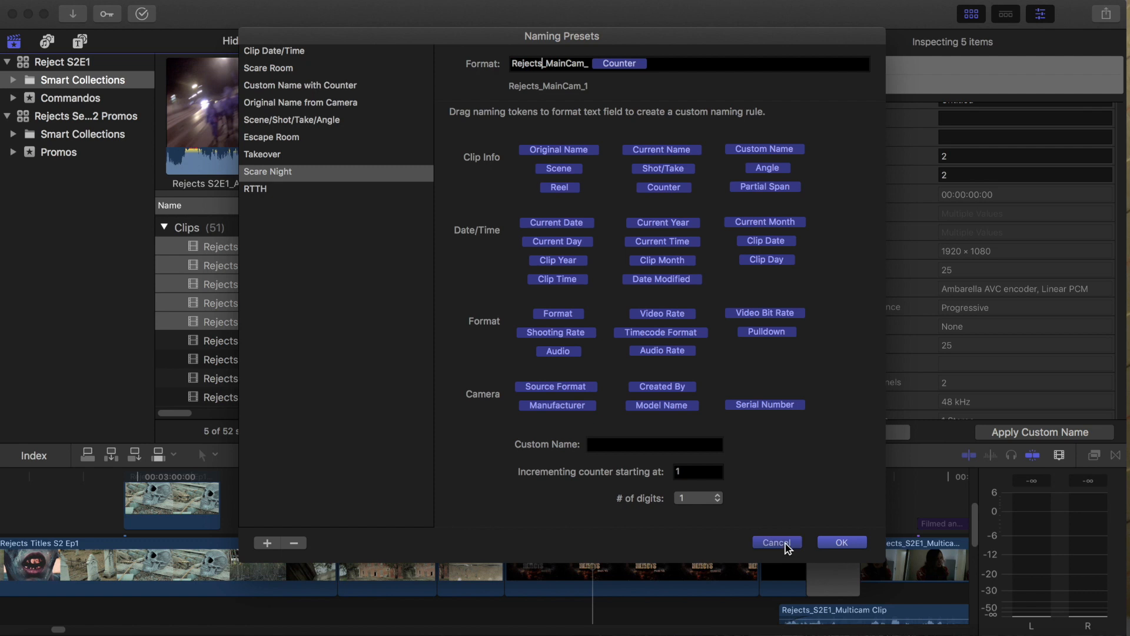
click(777, 542)
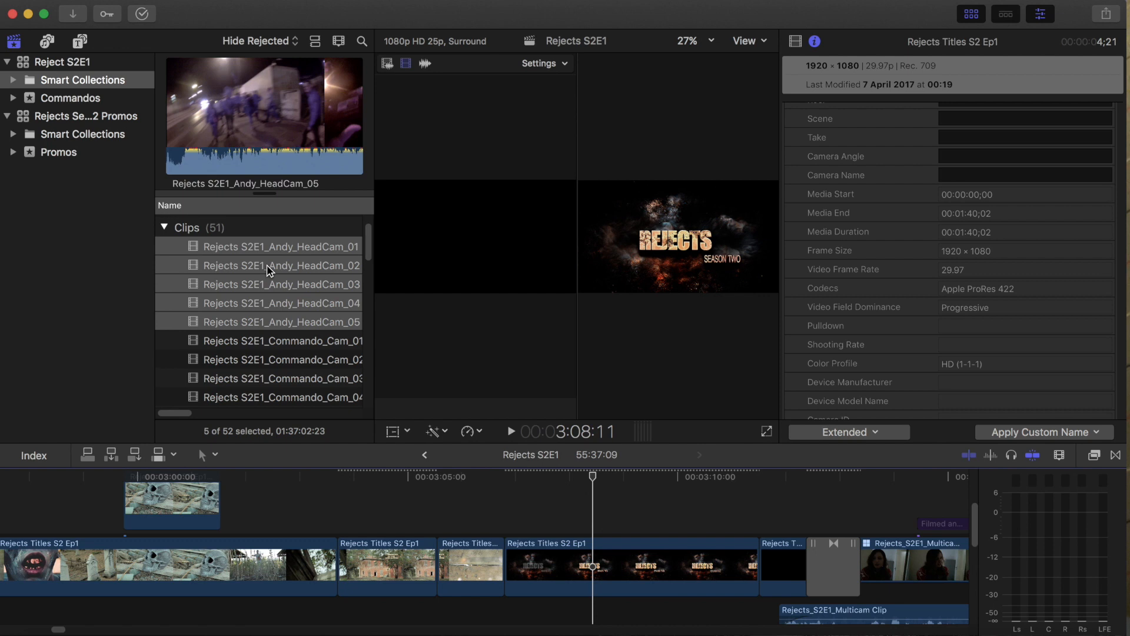
Select the Rejects S2E1 Commando_Cam clips 01 to 05 and examine their camera angle metadata.
scroll(268, 269, down, 2)
scroll(268, 269, right, 1)
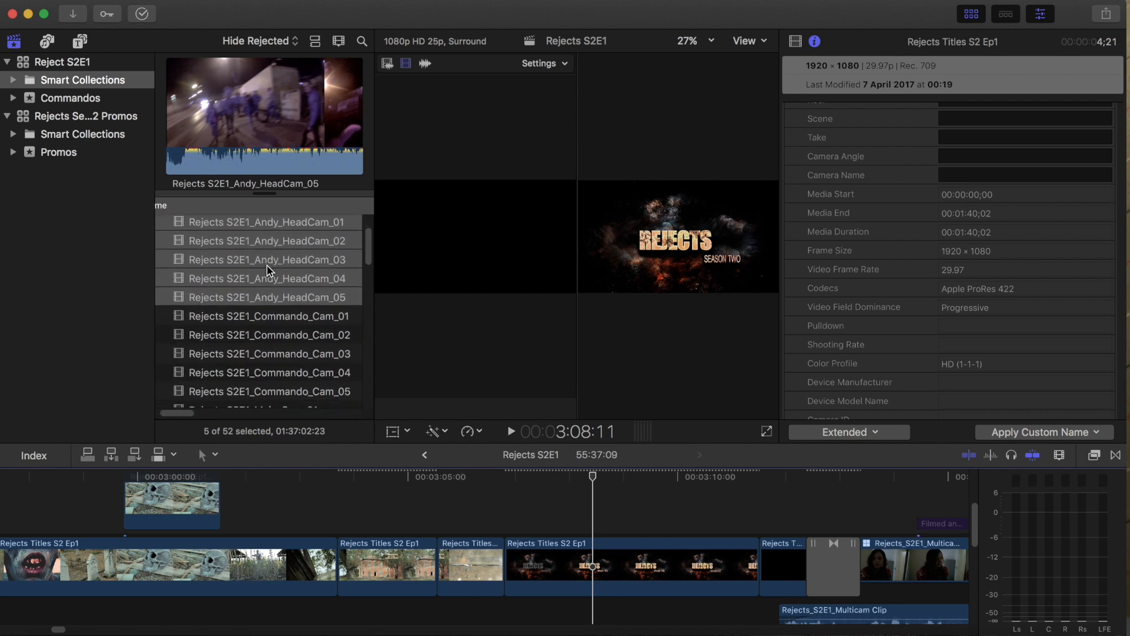
scroll(268, 269, down, 2)
scroll(261, 290, up, 3)
scroll(261, 289, left, 1)
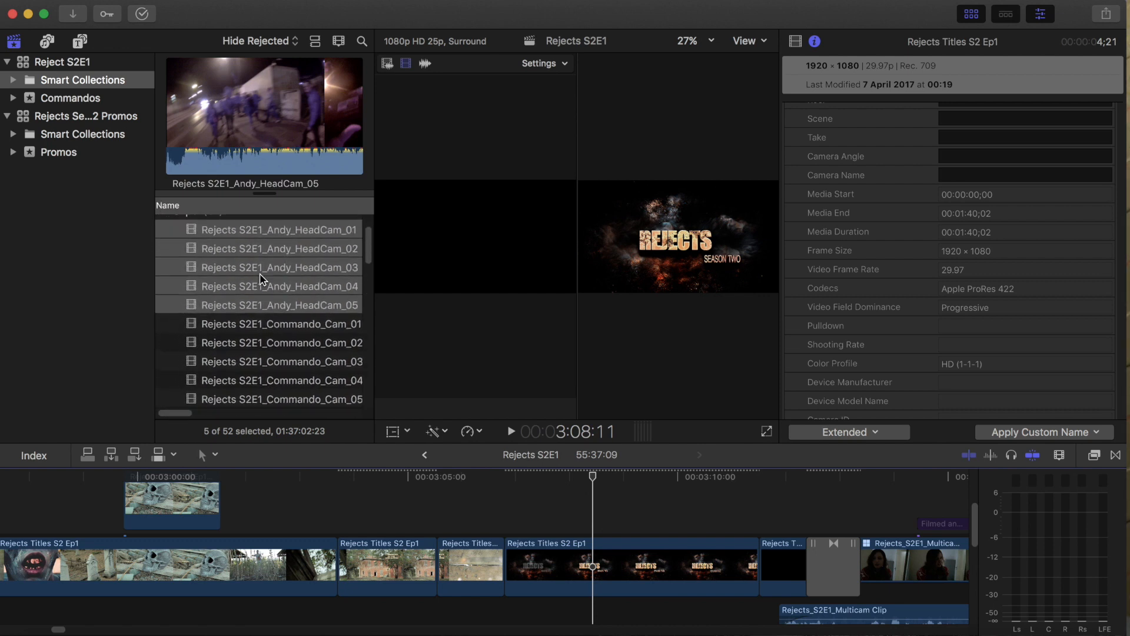
click(275, 325)
scroll(308, 327, down, 3)
scroll(307, 328, right, 1)
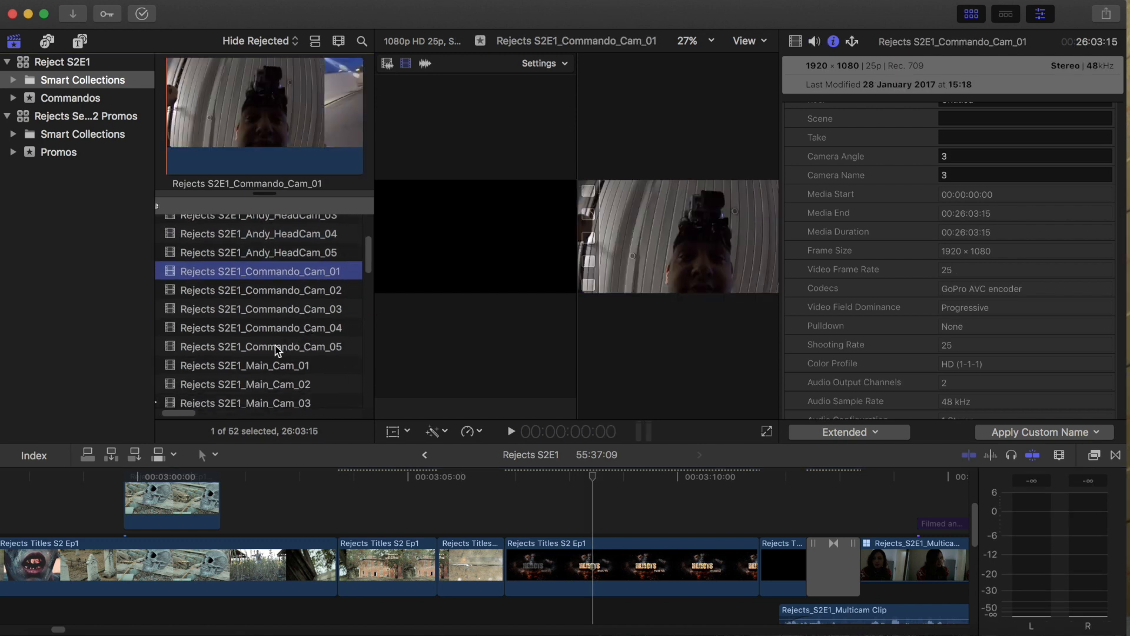
shift+click(274, 345)
Select the Rejects S2E1 Main_Cam clips 01 to 07 and examine their camera angle and camera name metadata.
scroll(272, 353, down, 1)
scroll(270, 302, down, 3)
click(259, 306)
scroll(252, 318, down, 1)
scroll(251, 315, down, 2)
shift+click(253, 355)
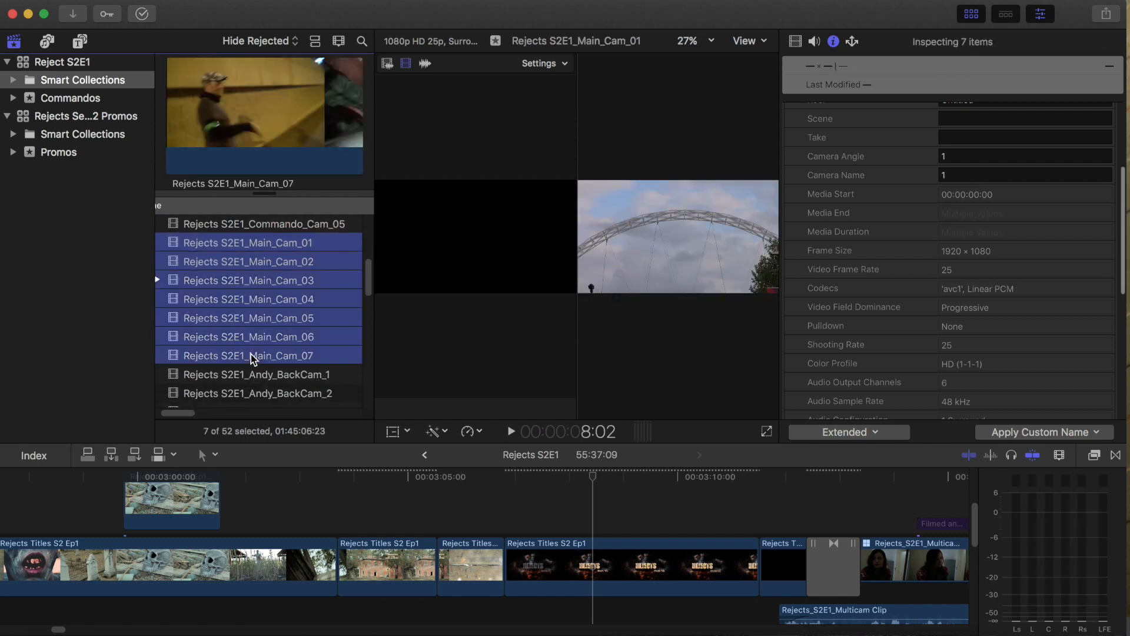
click(889, 492)
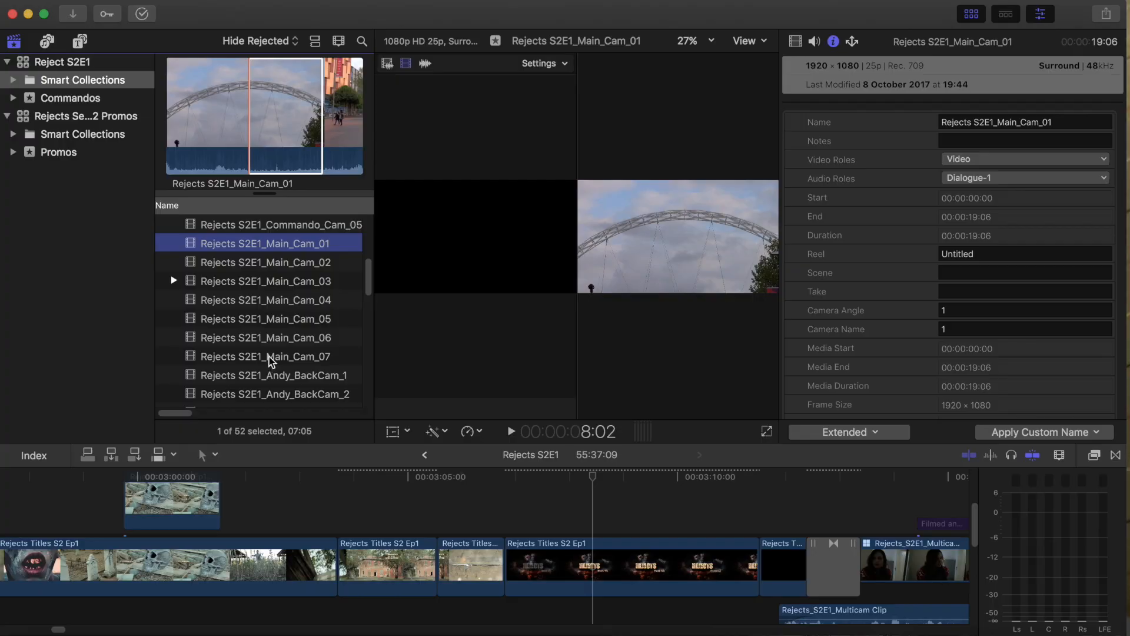
shift+click(269, 357)
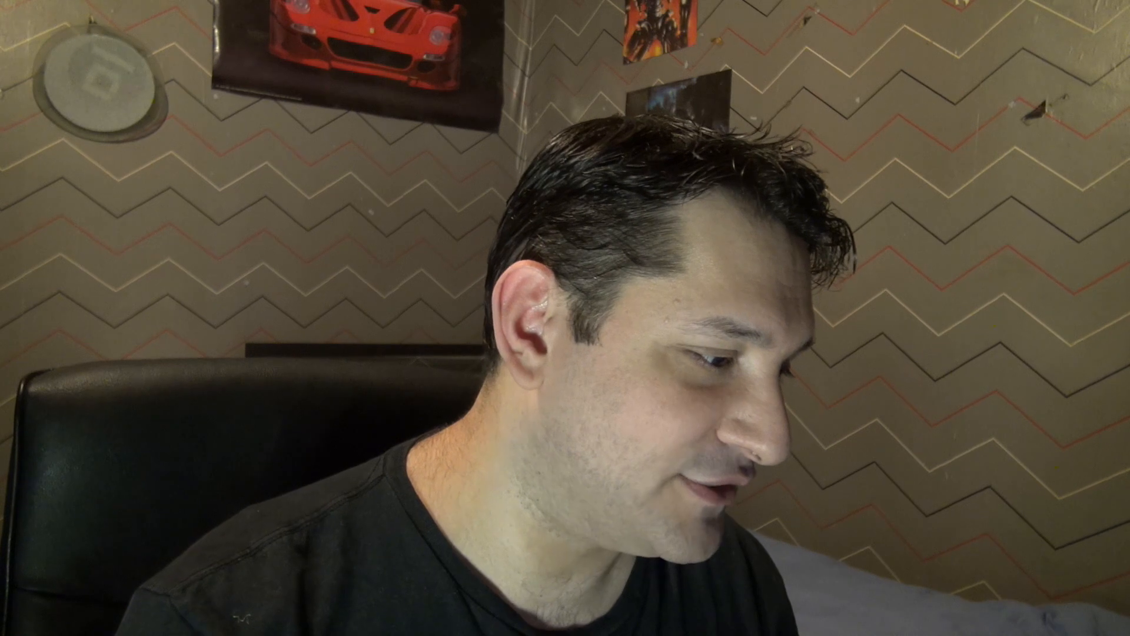
Recheck the metadata of the HeadCam clips 01 to 05 as a group, followed by Commando_Cam_01.
click(259, 287)
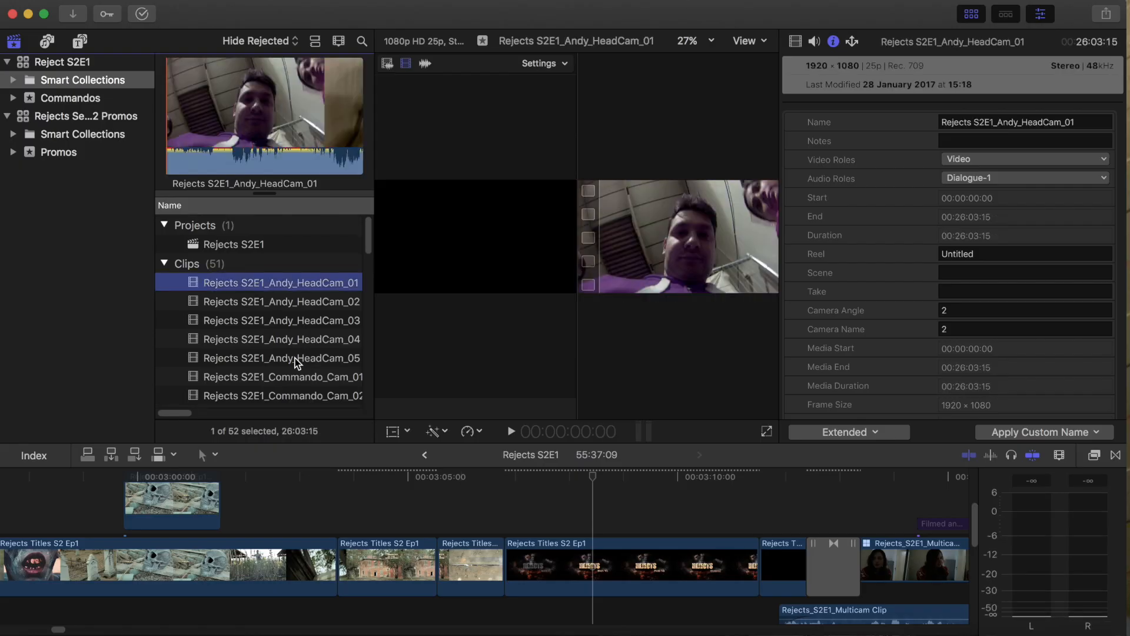
shift+click(294, 358)
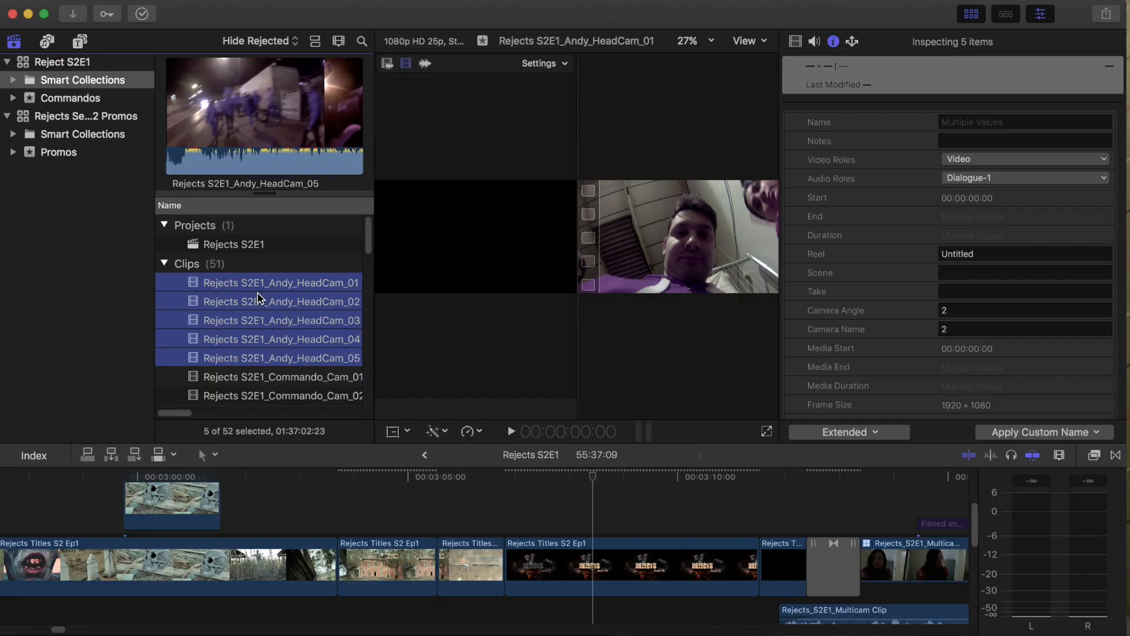
click(247, 377)
Select all clips from HeadCam_01 through BackCam_7 and start a new multicam clip from them.
click(238, 283)
scroll(239, 282, down, 10)
scroll(238, 287, down, 2)
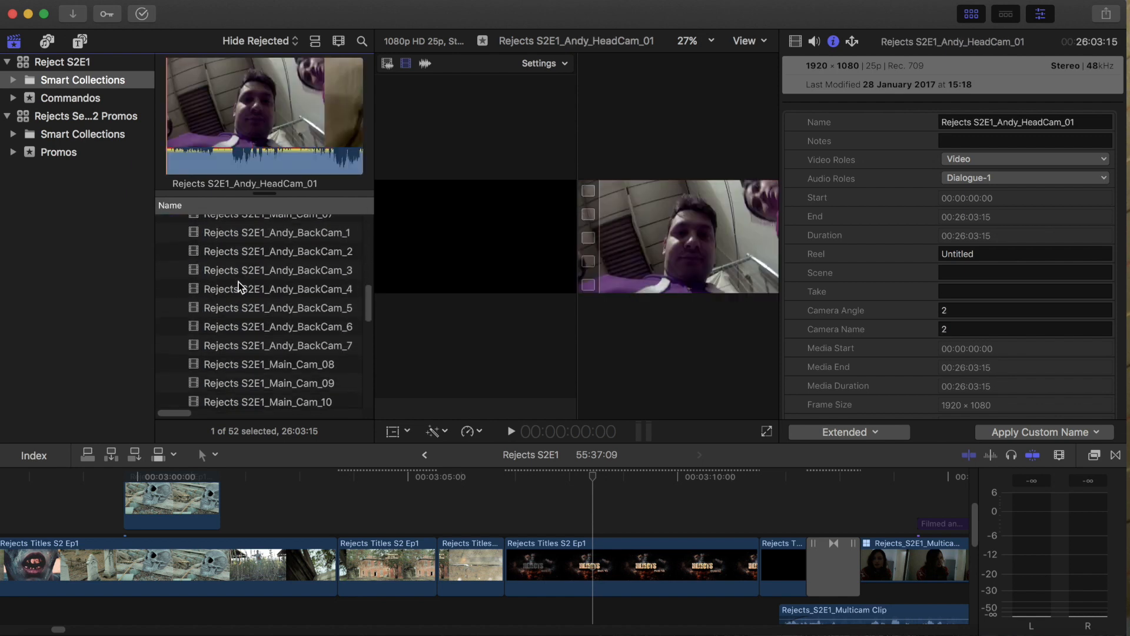
shift+click(263, 351)
scroll(263, 351, up, 10)
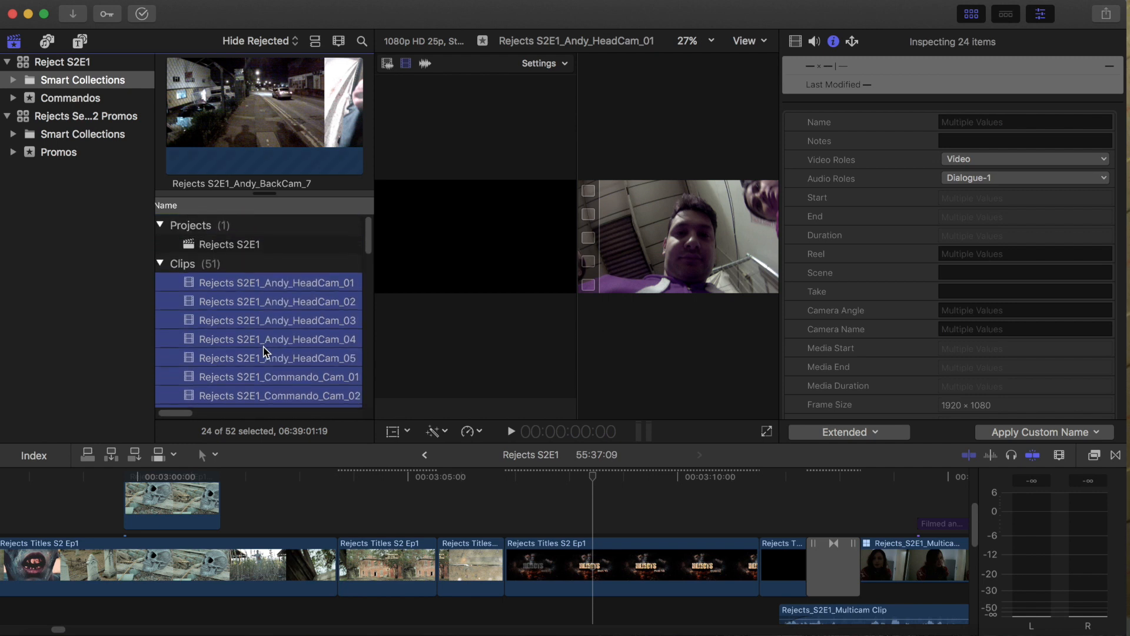
right_click(260, 325)
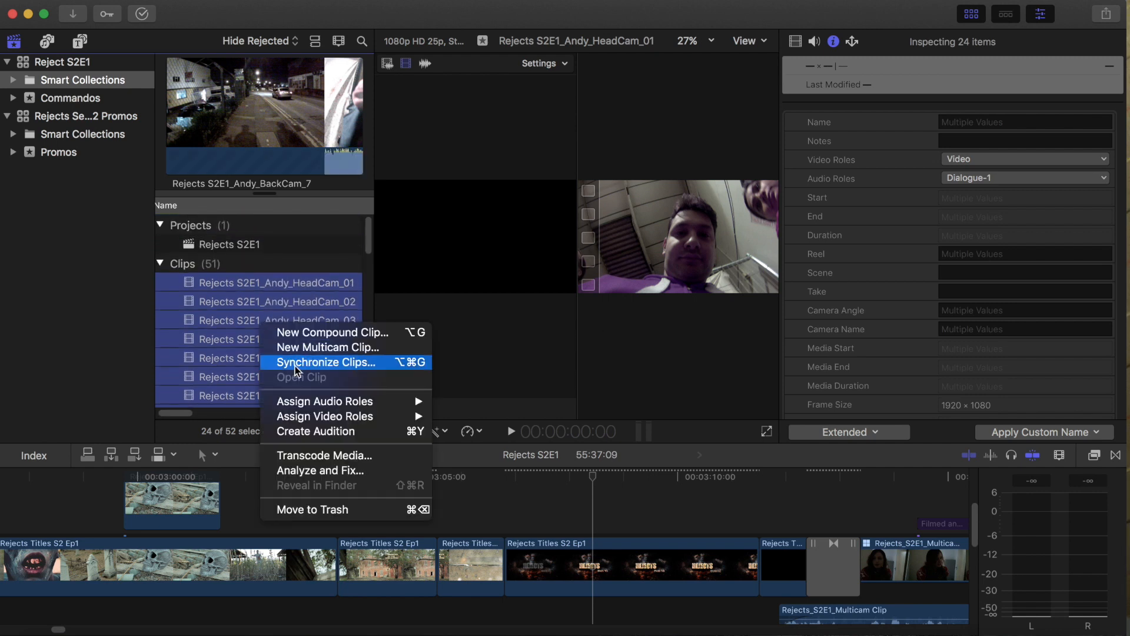
click(311, 349)
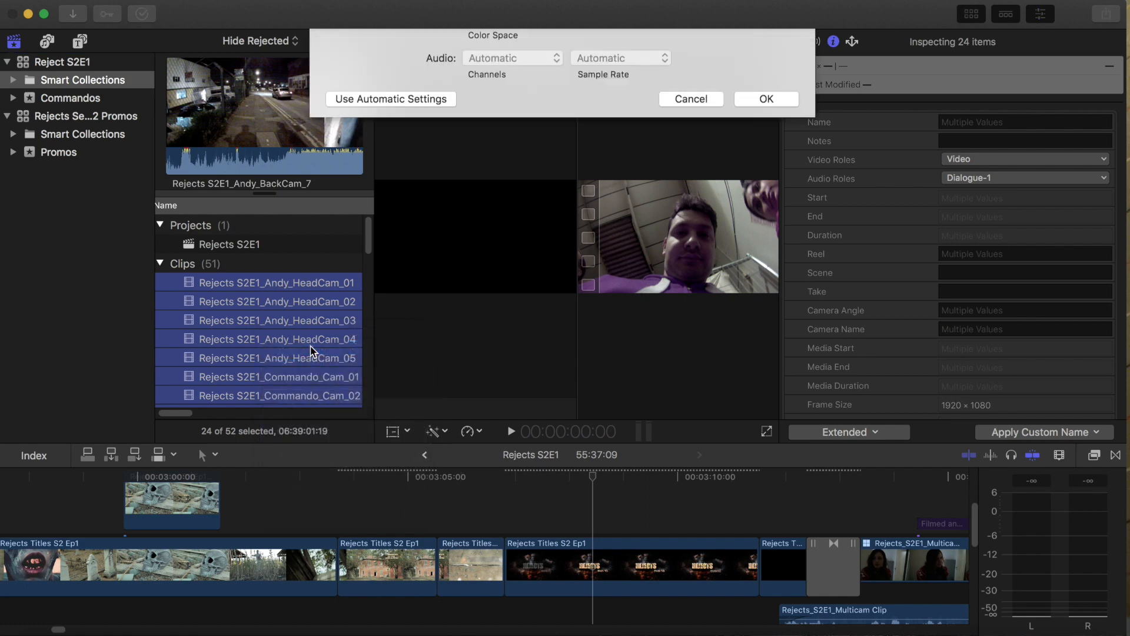